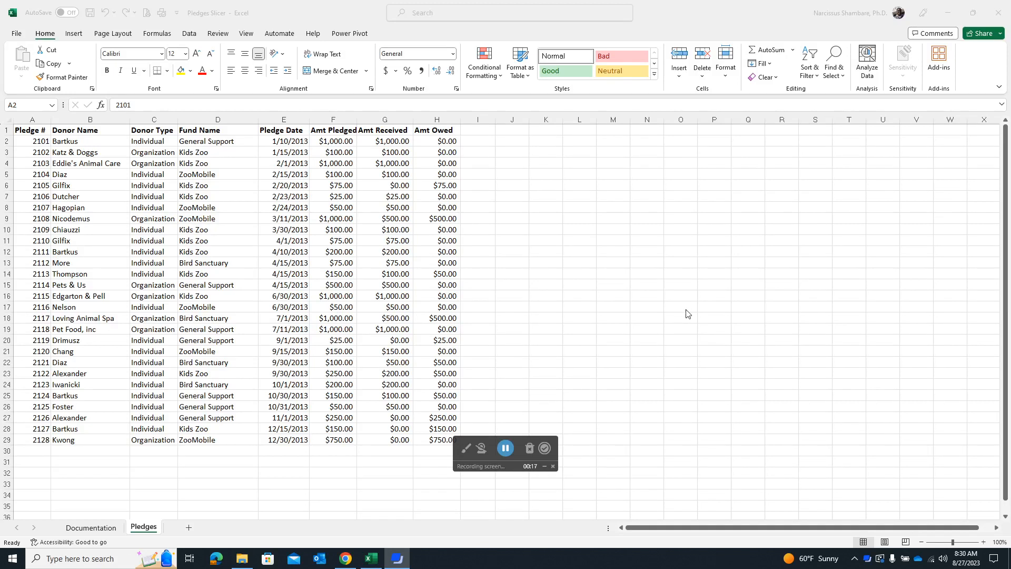
Read the slicer explanation on the Documentation sheet and return to the Pledges sheet.
{"action": "left_click", "coordinate": [94, 528]}
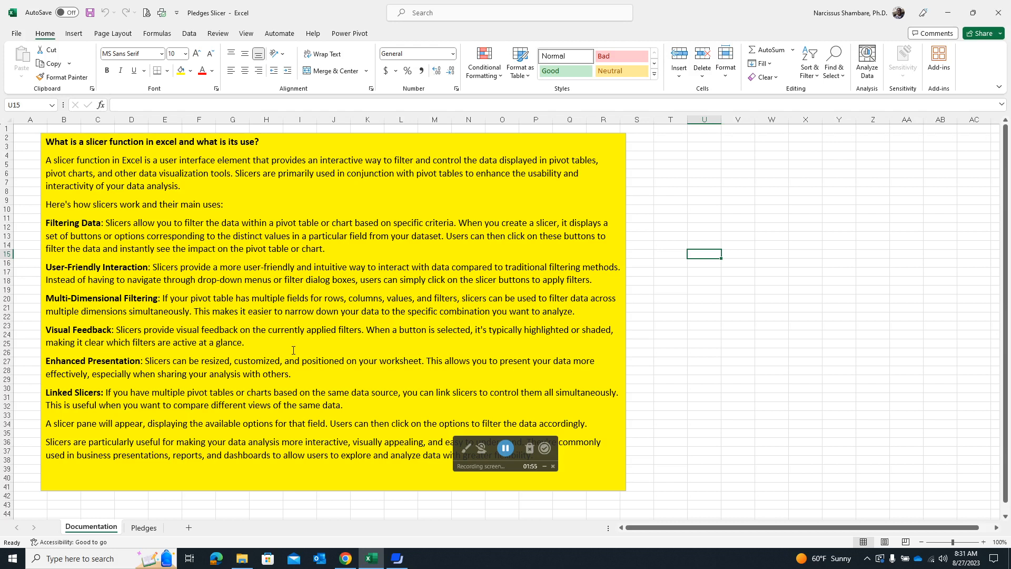
{"action": "left_click", "coordinate": [143, 527]}
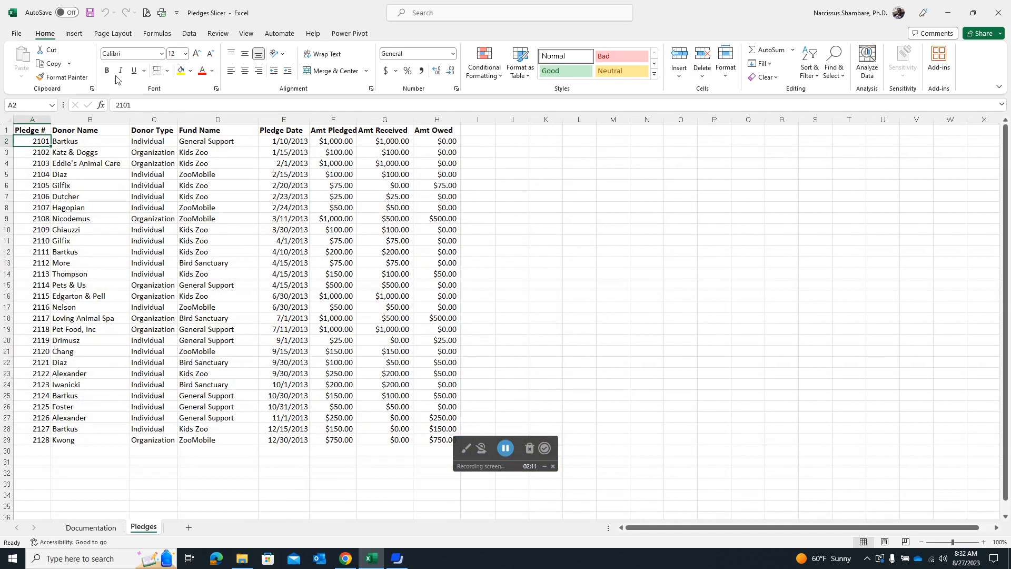
Create a PivotTable from the pledge data range Pledges!$A$1:$H$29 on a new worksheet.
{"action": "left_click", "coordinate": [74, 35]}
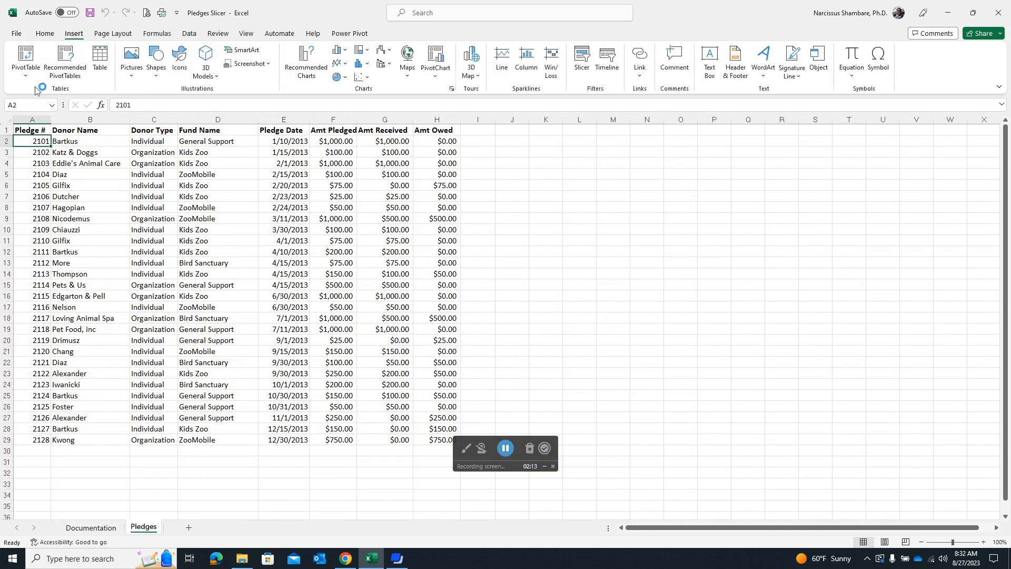
{"action": "left_click", "coordinate": [24, 74]}
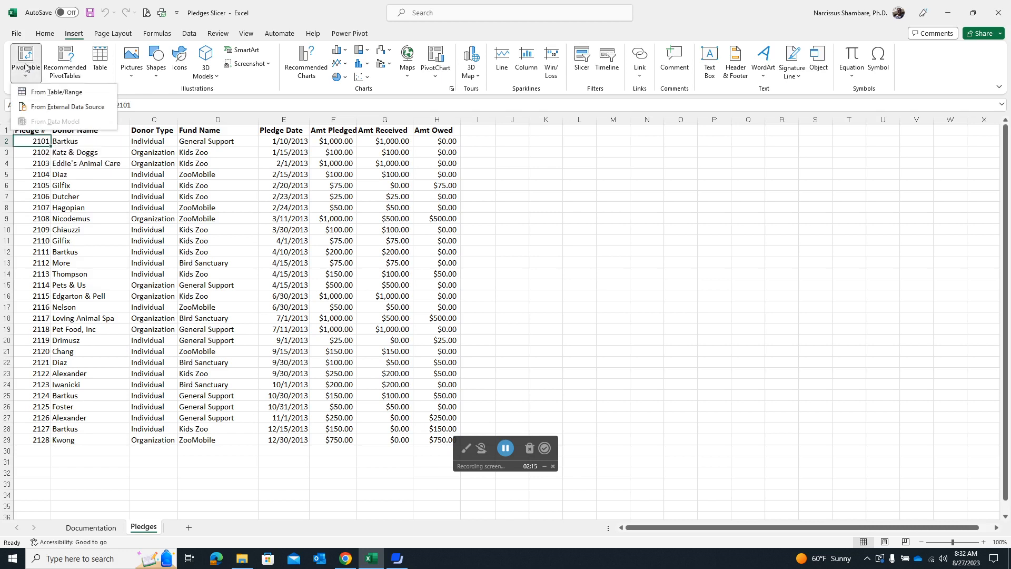
{"action": "left_click", "coordinate": [52, 94]}
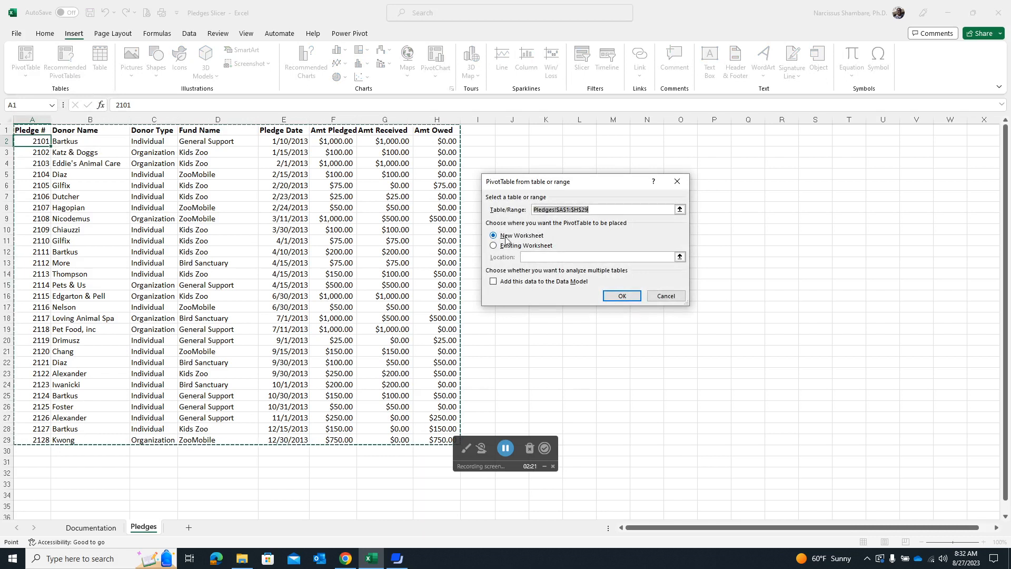
{"action": "left_click", "coordinate": [625, 296]}
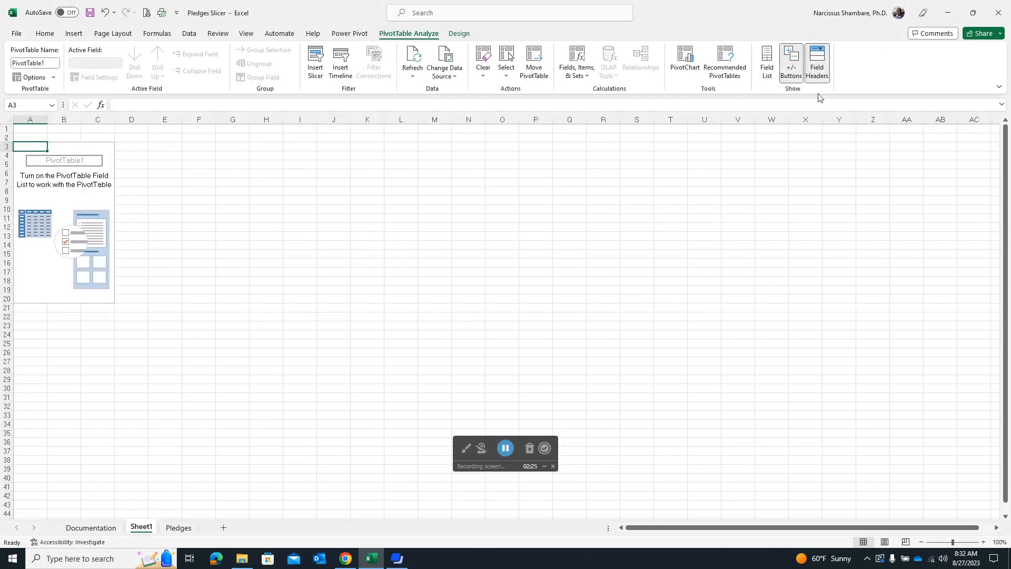
Show the PivotTable field list and add Donor Name as rows with Amt Pledged, Amt Received and Amt Owed as summed values.
{"action": "left_click", "coordinate": [766, 63]}
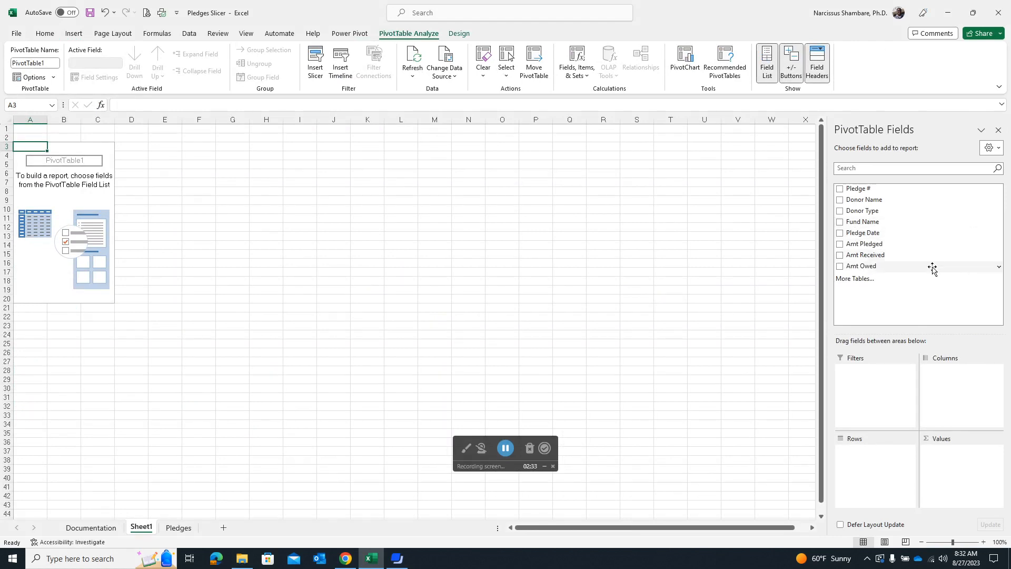
{"action": "left_click", "coordinate": [840, 201]}
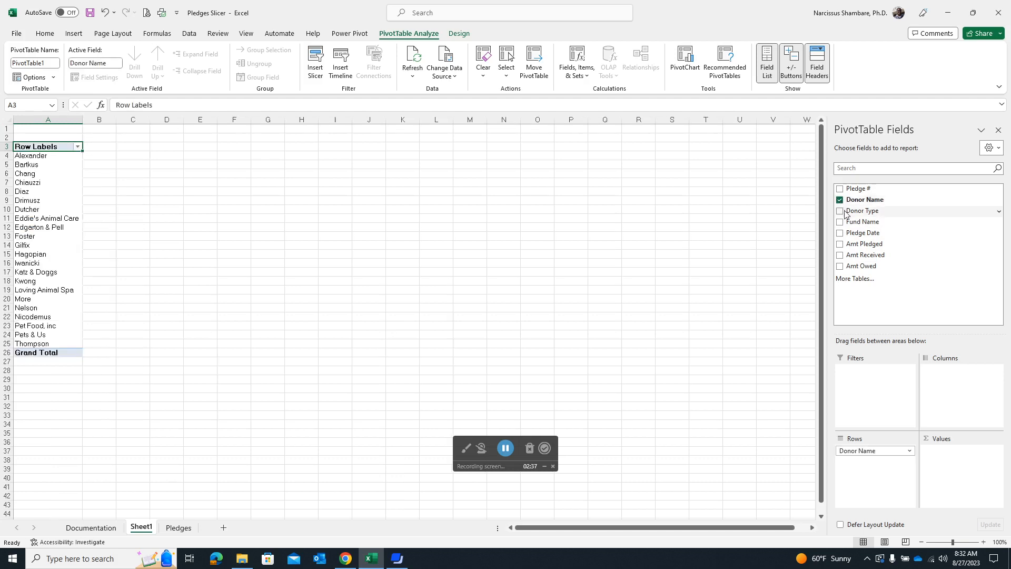
{"action": "left_click", "coordinate": [840, 245]}
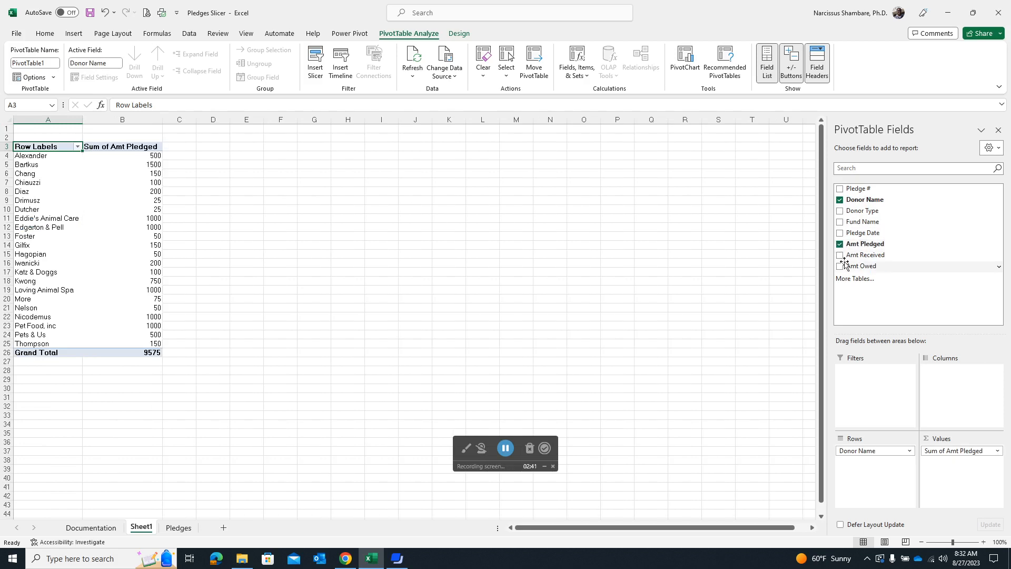
{"action": "left_click", "coordinate": [840, 256]}
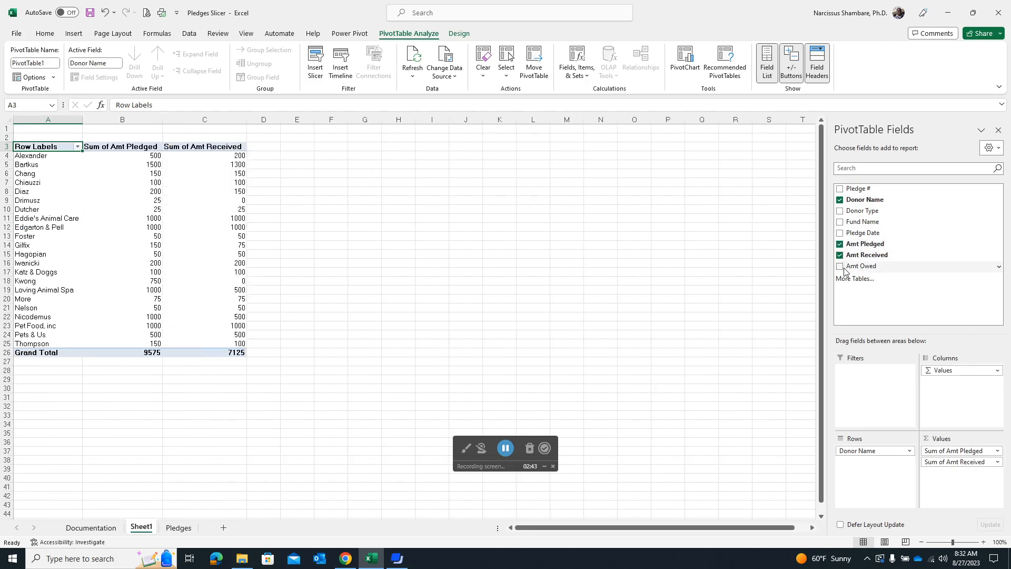
{"action": "left_click", "coordinate": [840, 267]}
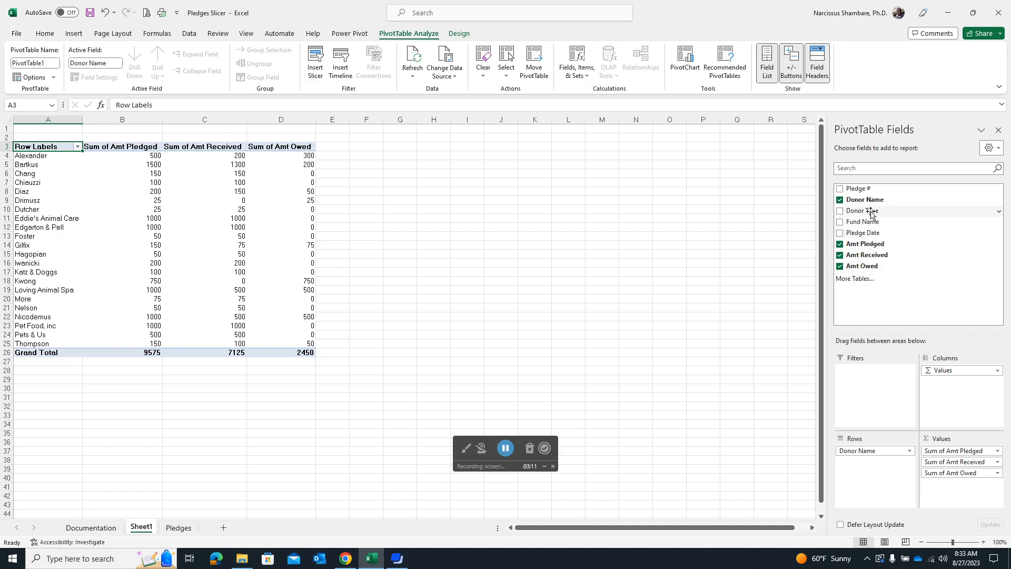
Add Donor Type as a report filter to the PivotTable and look at its filter choices without applying one.
{"action": "left_click_drag", "start_coordinate": [870, 213], "coordinate": [889, 380]}
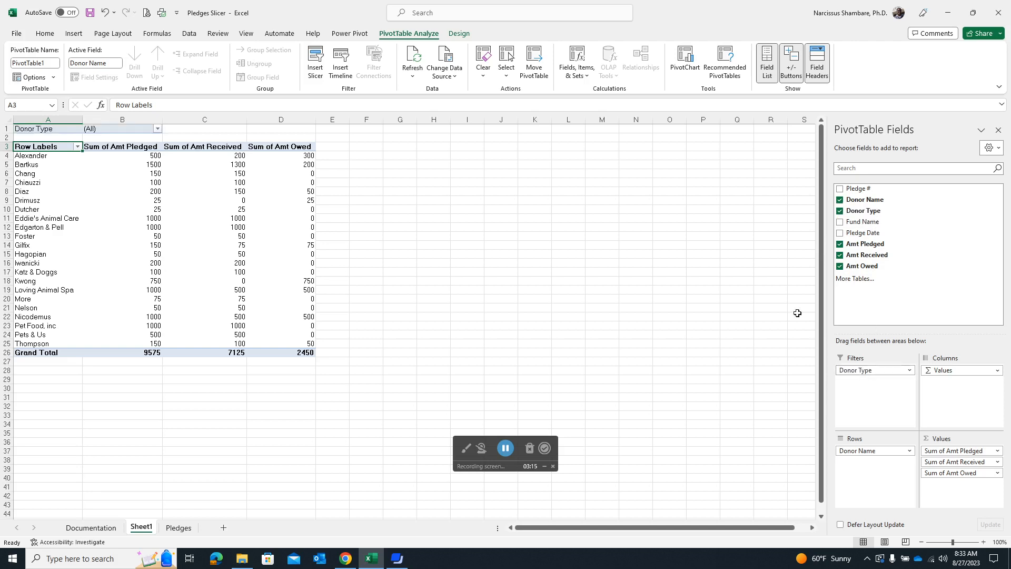
{"action": "left_click", "coordinate": [157, 129]}
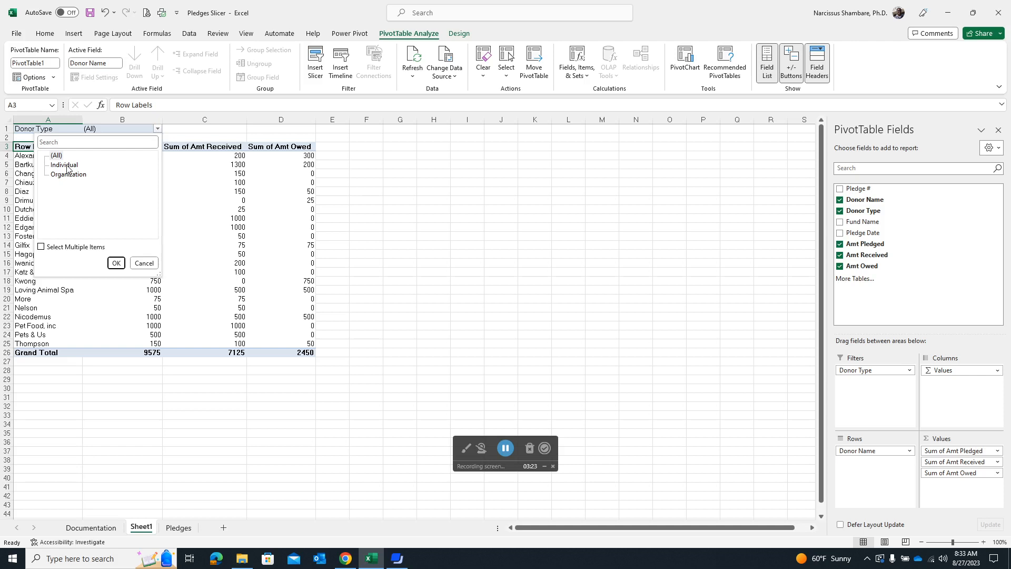
{"action": "left_click", "coordinate": [143, 263]}
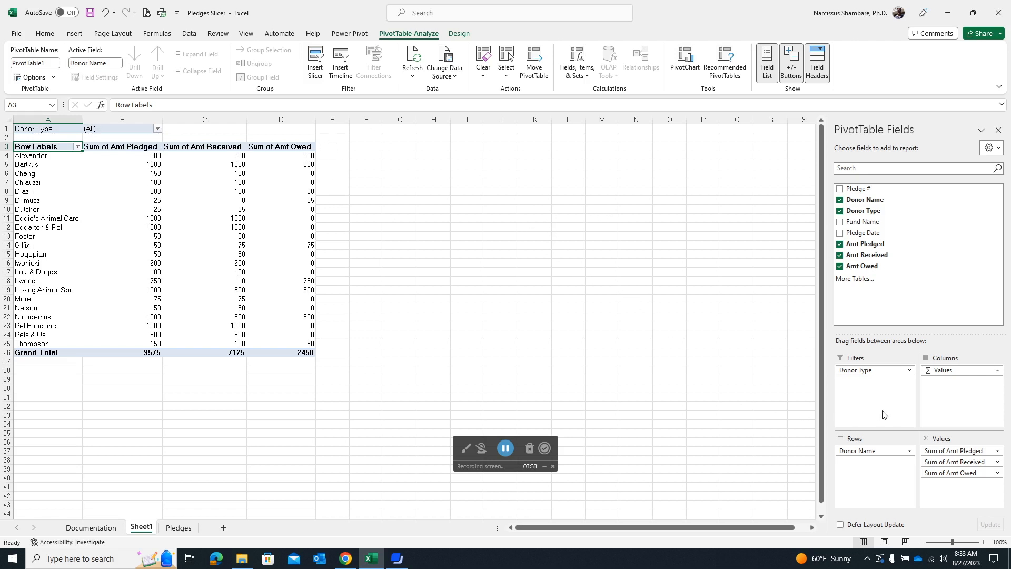
Insert slicers for Donor Type, Fund Name and Pledge Date on the PivotTable.
{"action": "left_click", "coordinate": [316, 60]}
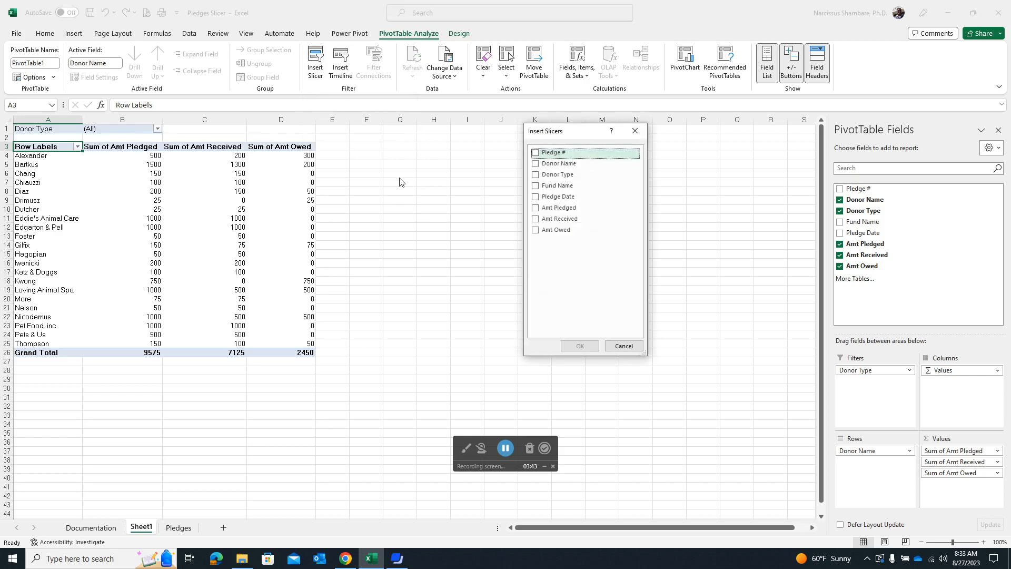
{"action": "left_click", "coordinate": [536, 177]}
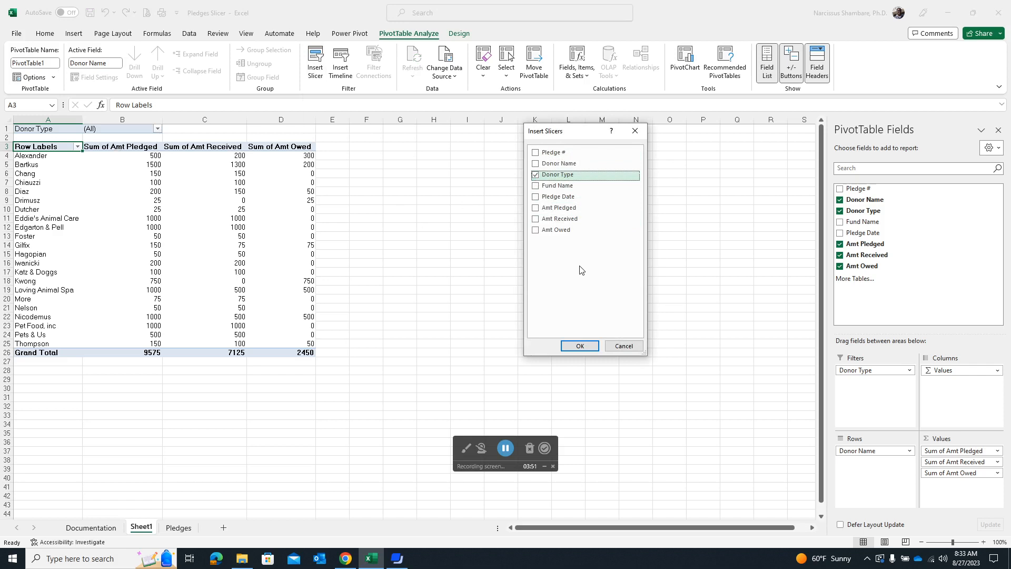
{"action": "left_click", "coordinate": [536, 189]}
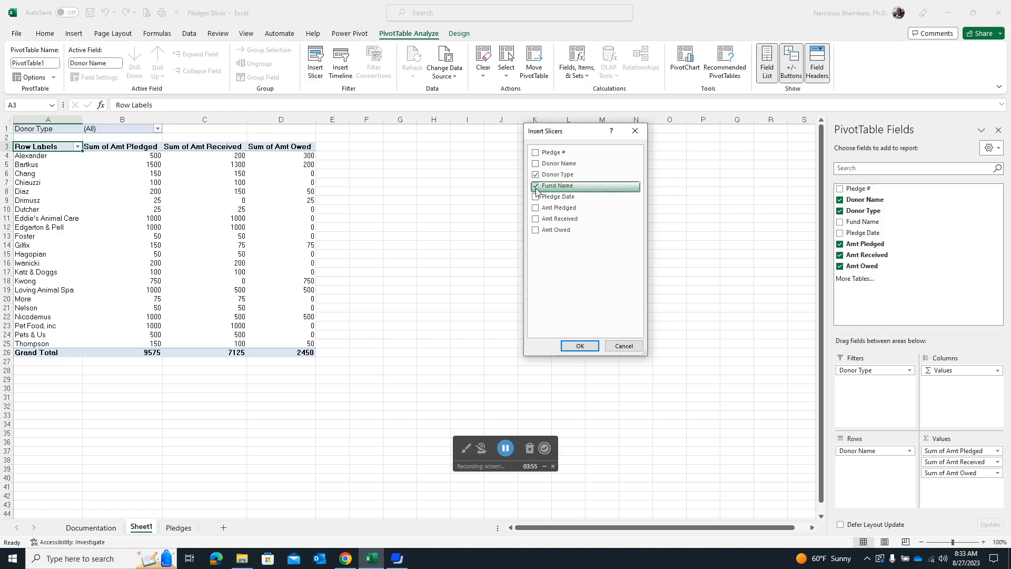
{"action": "left_click", "coordinate": [536, 197]}
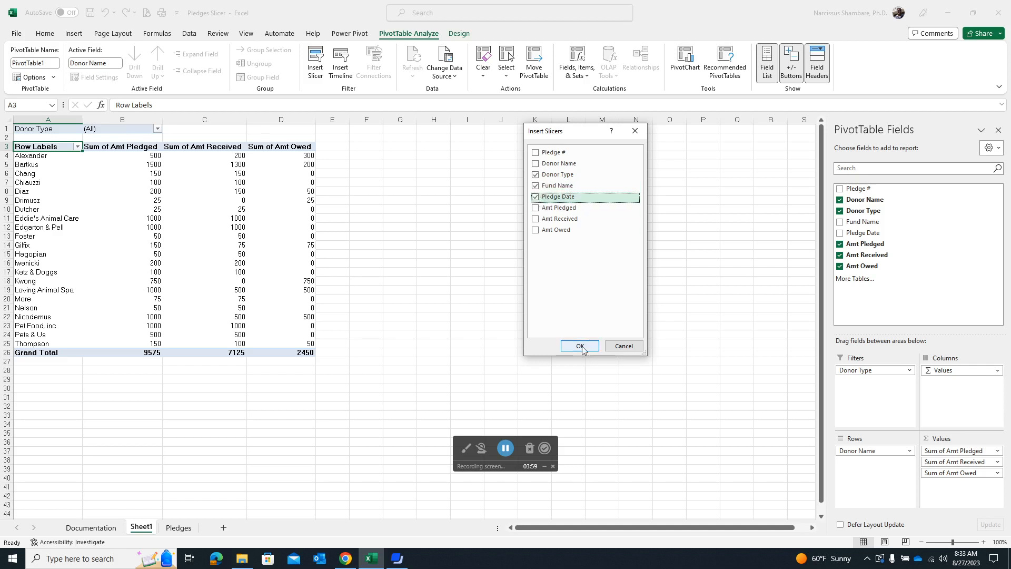
{"action": "left_click", "coordinate": [579, 347]}
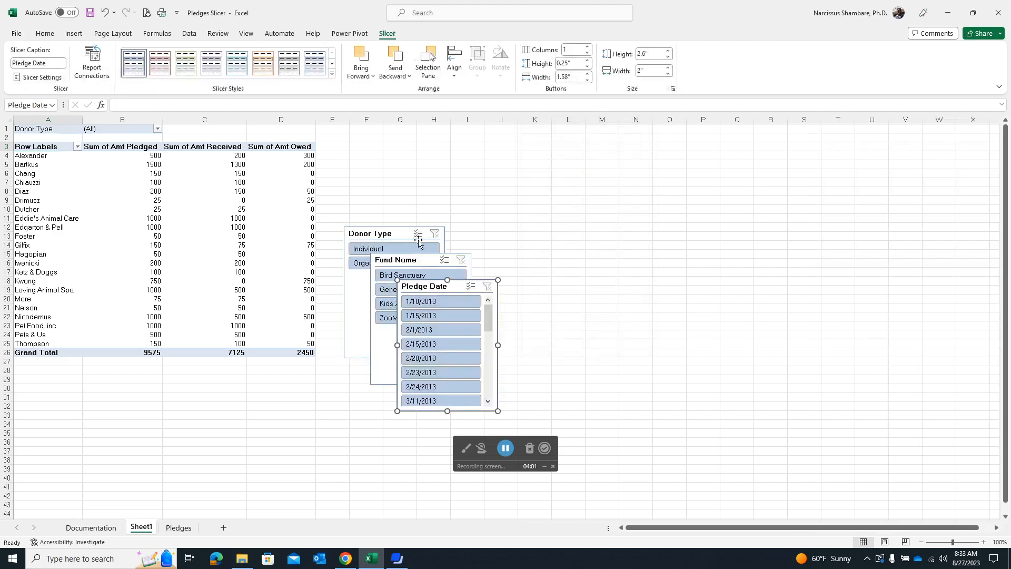
Arrange the Donor Type, Fund Name and Pledge Date slicers side by side in a row beside the PivotTable.
{"action": "left_click_drag", "start_coordinate": [397, 234], "coordinate": [386, 147]}
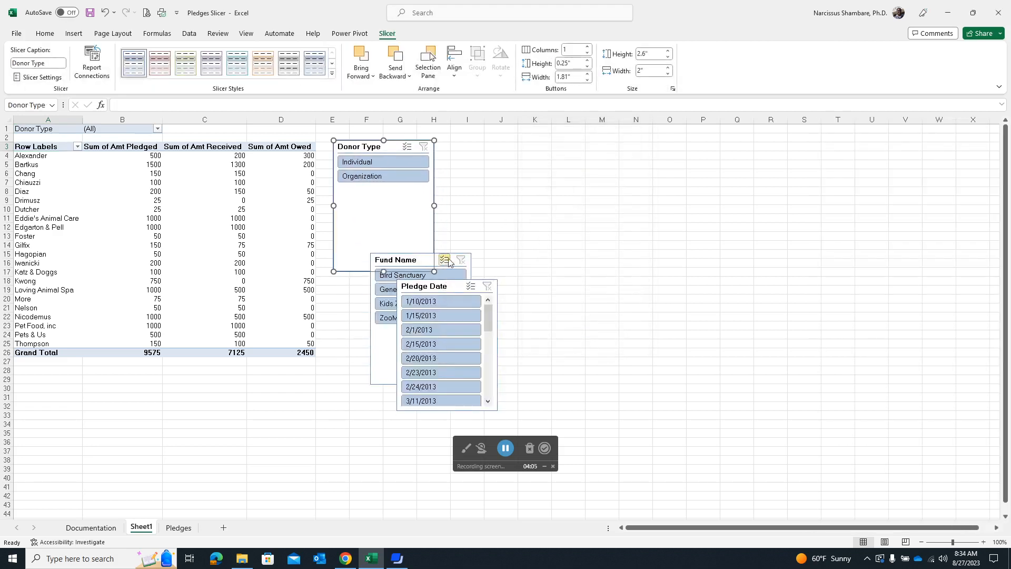
{"action": "left_click_drag", "start_coordinate": [454, 261], "coordinate": [525, 149]}
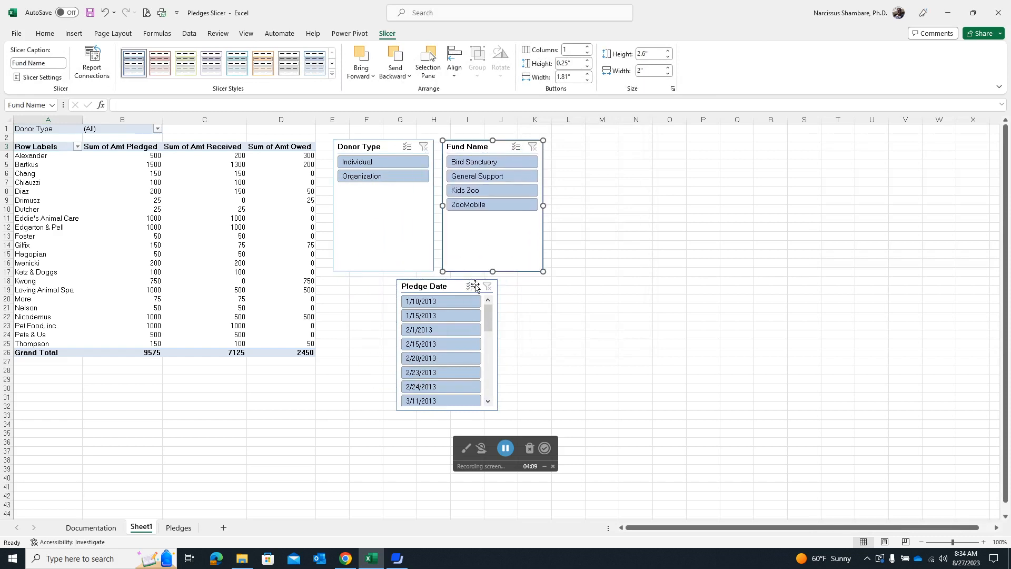
{"action": "left_click_drag", "start_coordinate": [455, 285], "coordinate": [608, 147]}
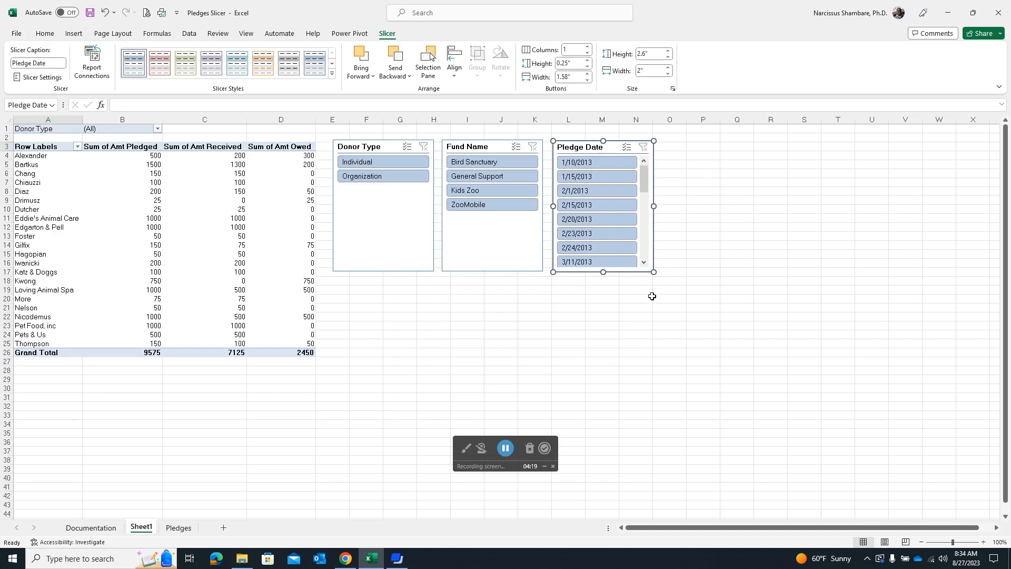
{"action": "left_click", "coordinate": [717, 202]}
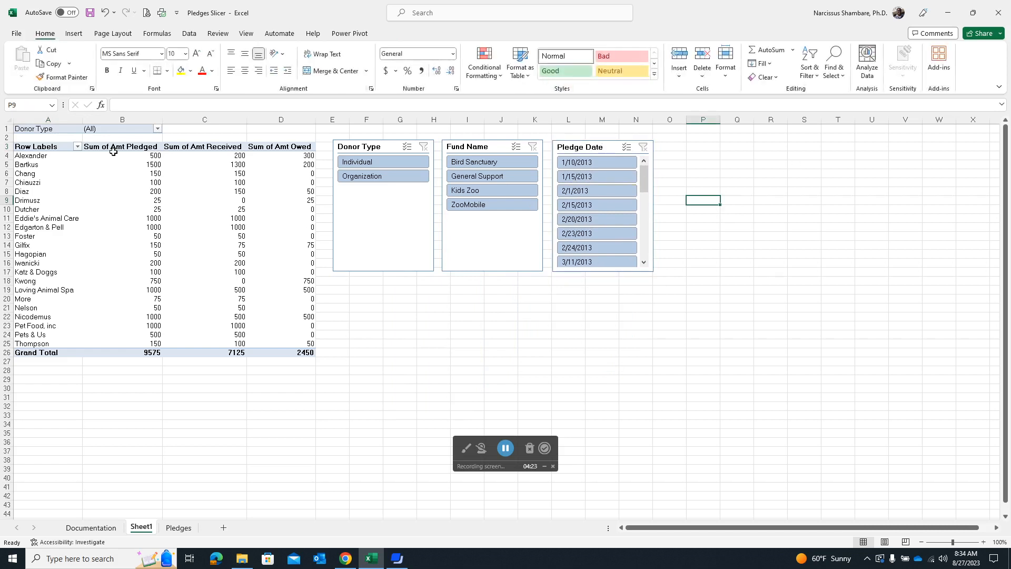
Filter the PivotTable to Individual donors using the Donor Type report filter.
{"action": "left_click", "coordinate": [157, 129]}
{"action": "left_click", "coordinate": [60, 165]}
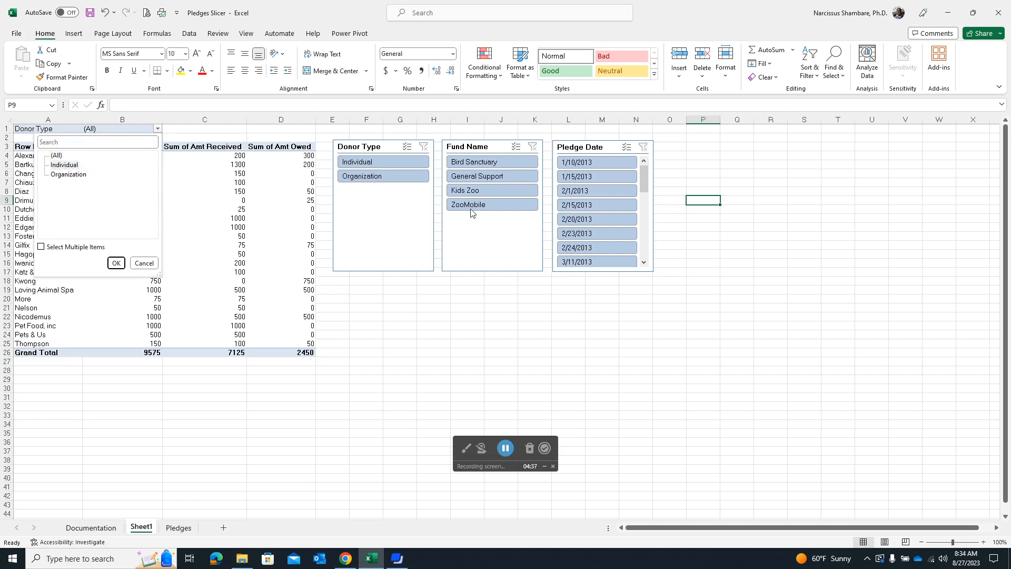
{"action": "left_click", "coordinate": [116, 263]}
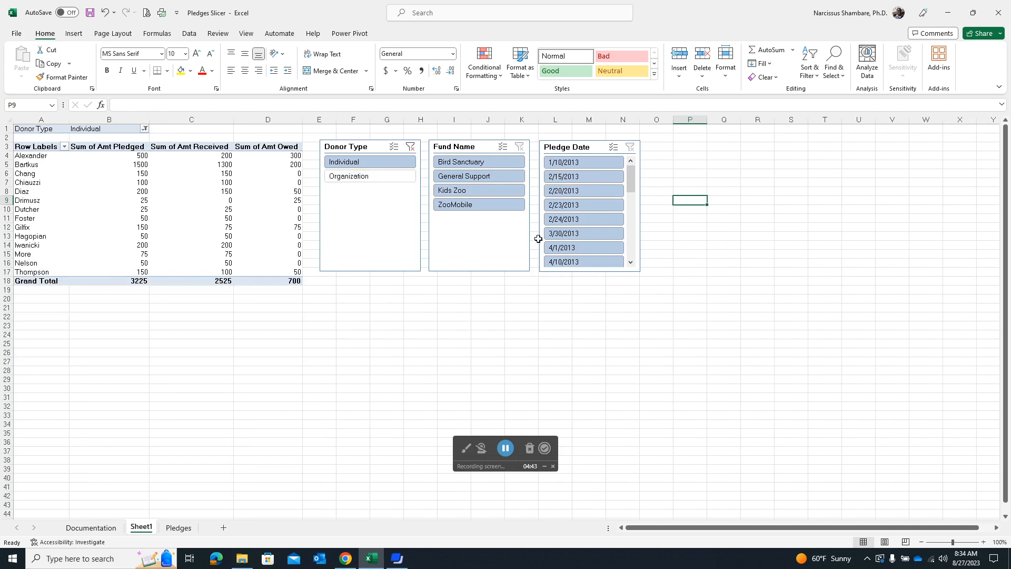
Reset the Donor Type report filter to (All).
{"action": "left_click", "coordinate": [144, 129]}
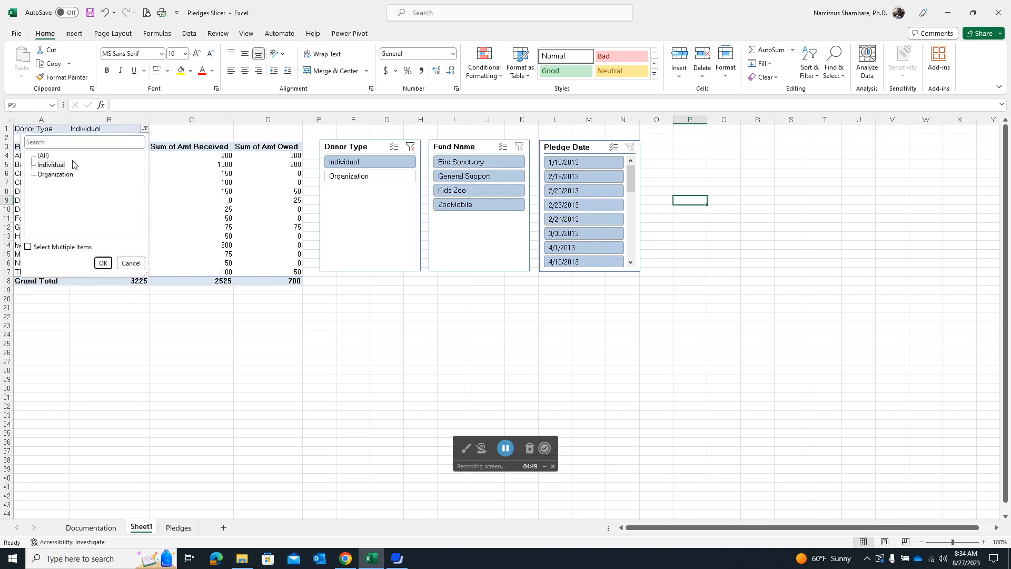
{"action": "left_click", "coordinate": [42, 157]}
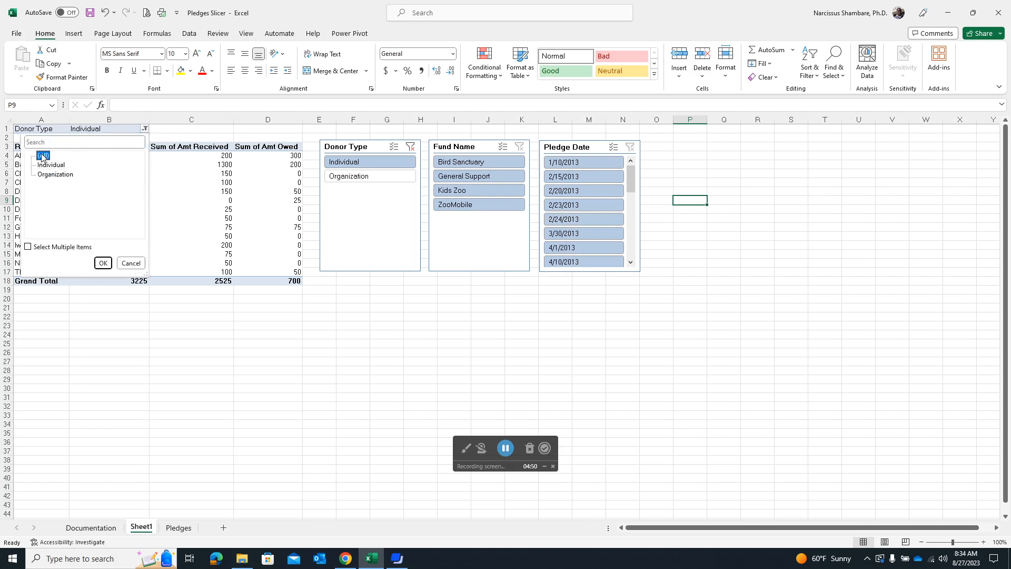
{"action": "left_click", "coordinate": [103, 264]}
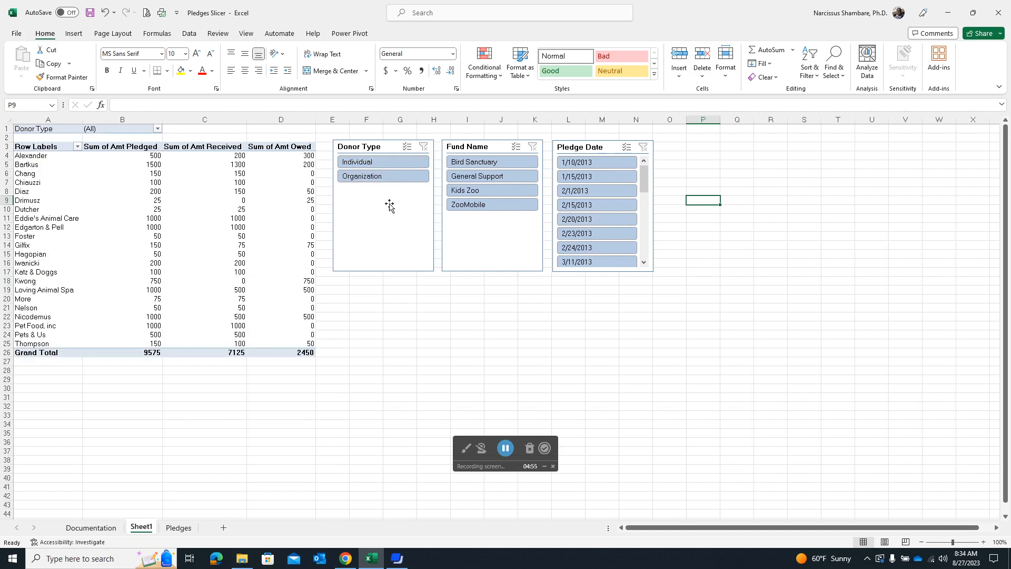
Use the Donor Type slicer to filter the PivotTable by Individual, followed by Organization.
{"action": "left_click", "coordinate": [383, 163]}
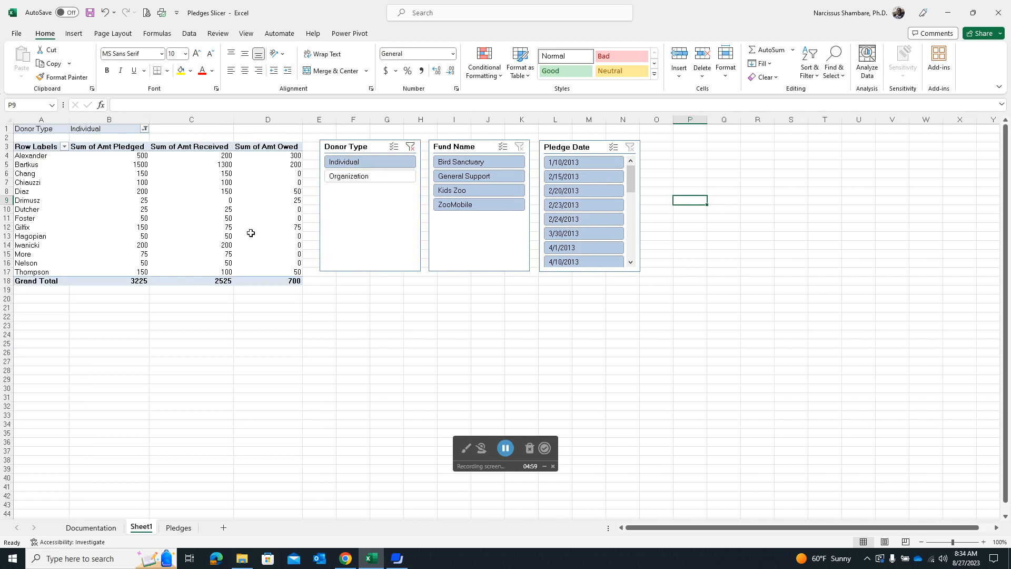
{"action": "mouse_move", "coordinate": [219, 252]}
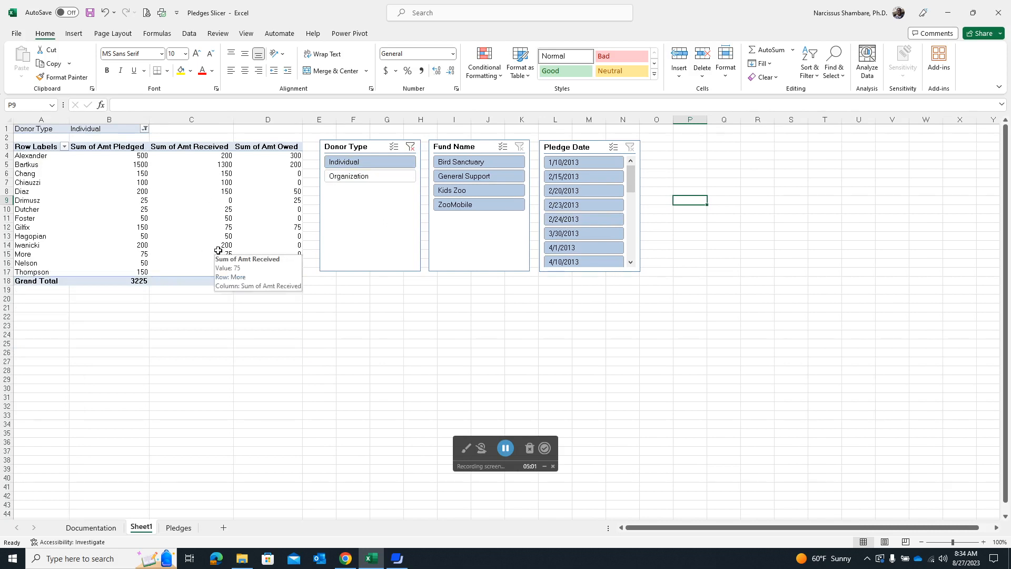
{"action": "left_click", "coordinate": [356, 179]}
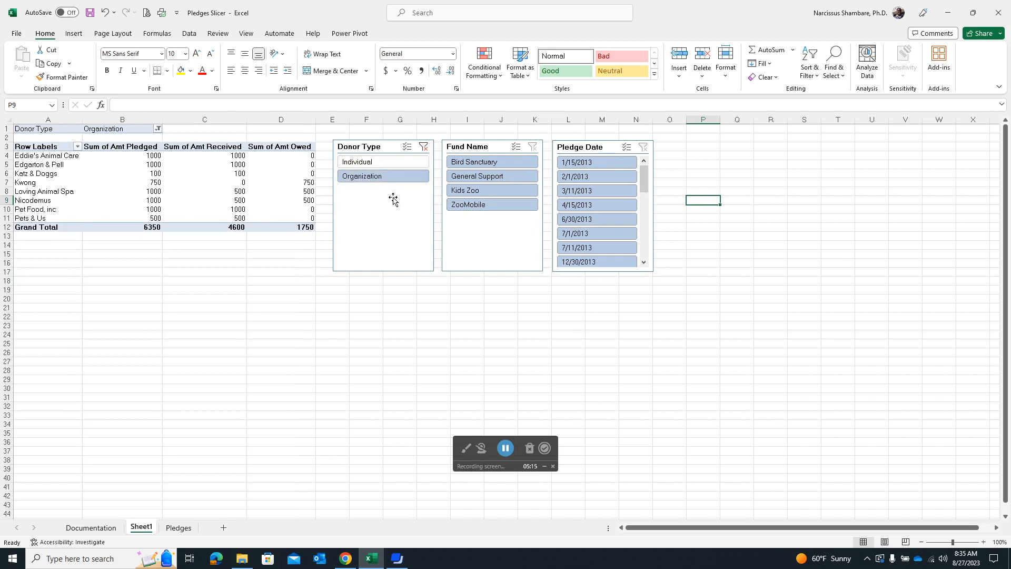
Use the Fund Name slicer to filter the organization pledges by Bird Sanctuary, Kids Zoo and finally ZooMobile.
{"action": "left_click", "coordinate": [481, 164]}
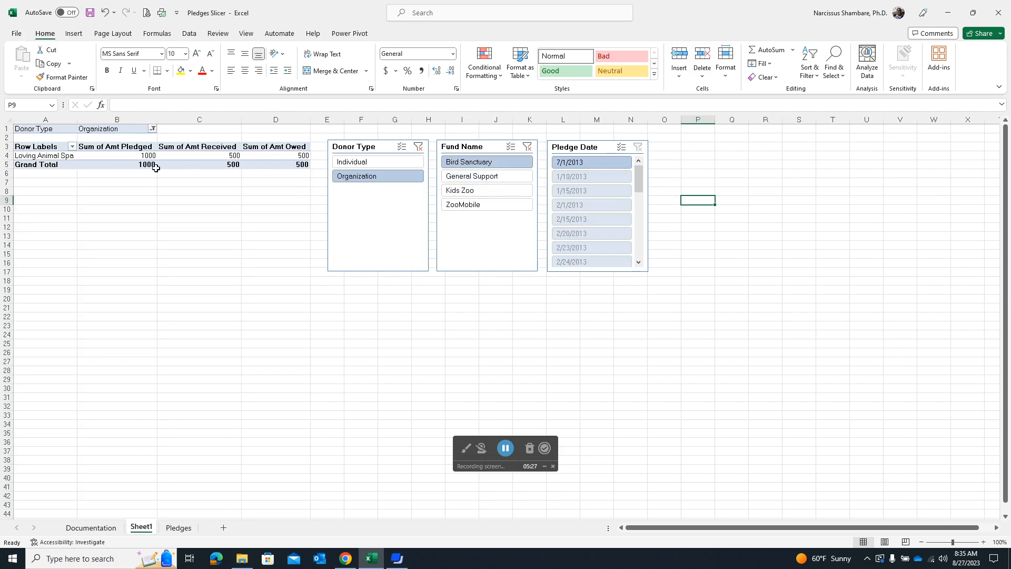
{"action": "left_click", "coordinate": [468, 195]}
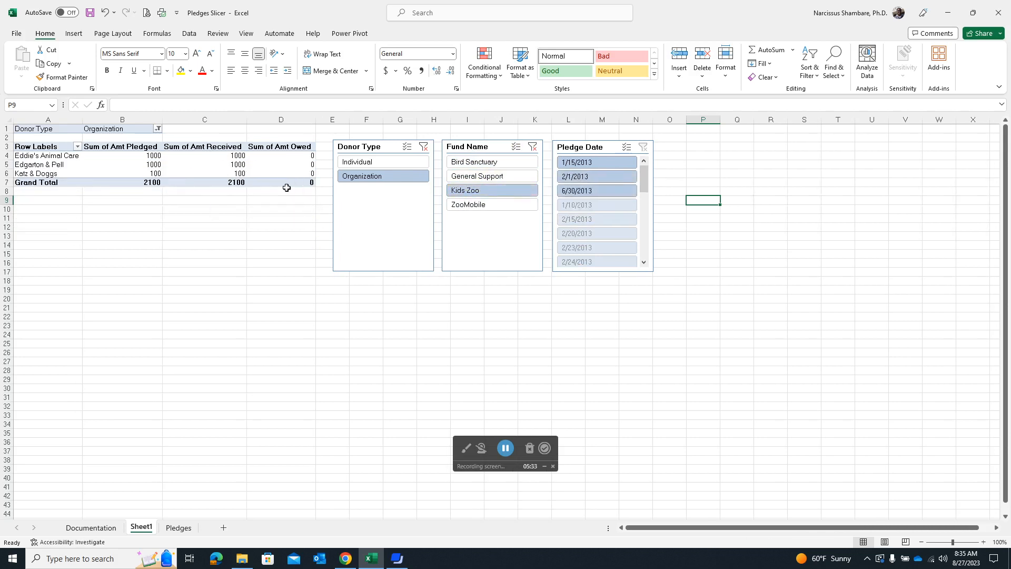
{"action": "left_click", "coordinate": [471, 206]}
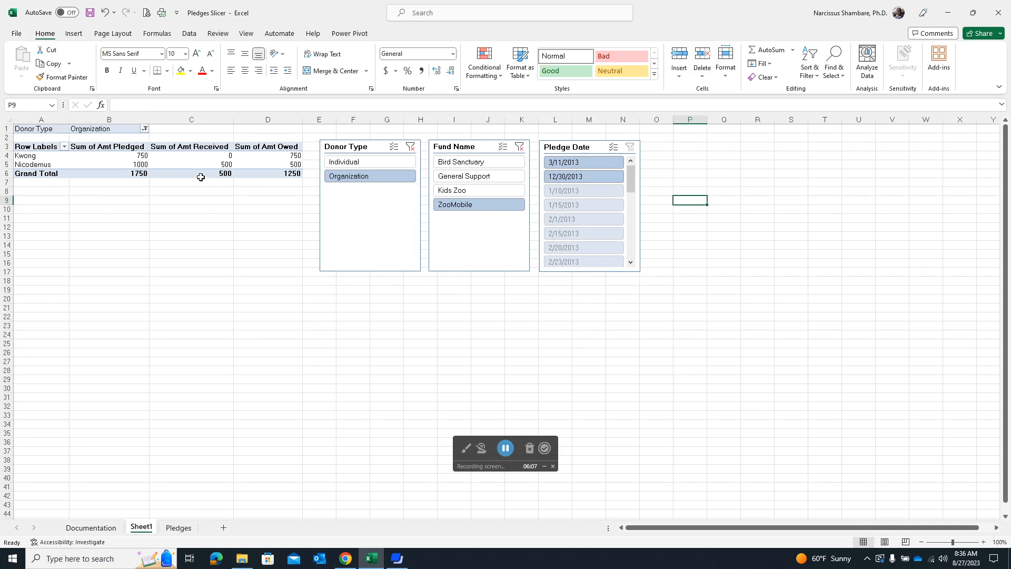
On the Pledges sheet, try inserting a slicer for the plain data range, and convert A1:H29 into a table with headers.
{"action": "left_click", "coordinate": [179, 527]}
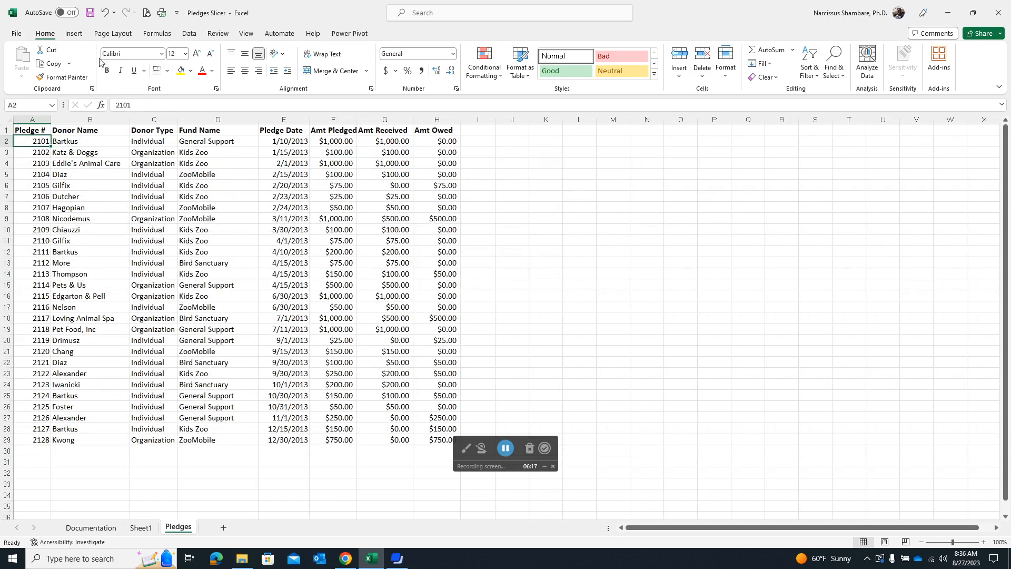
{"action": "left_click", "coordinate": [74, 33]}
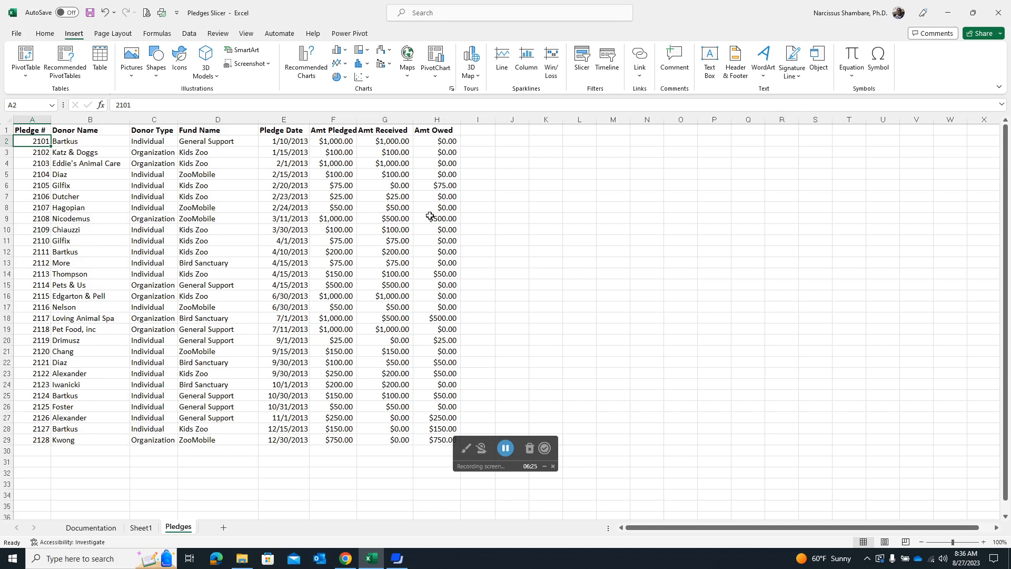
{"action": "left_click", "coordinate": [582, 62]}
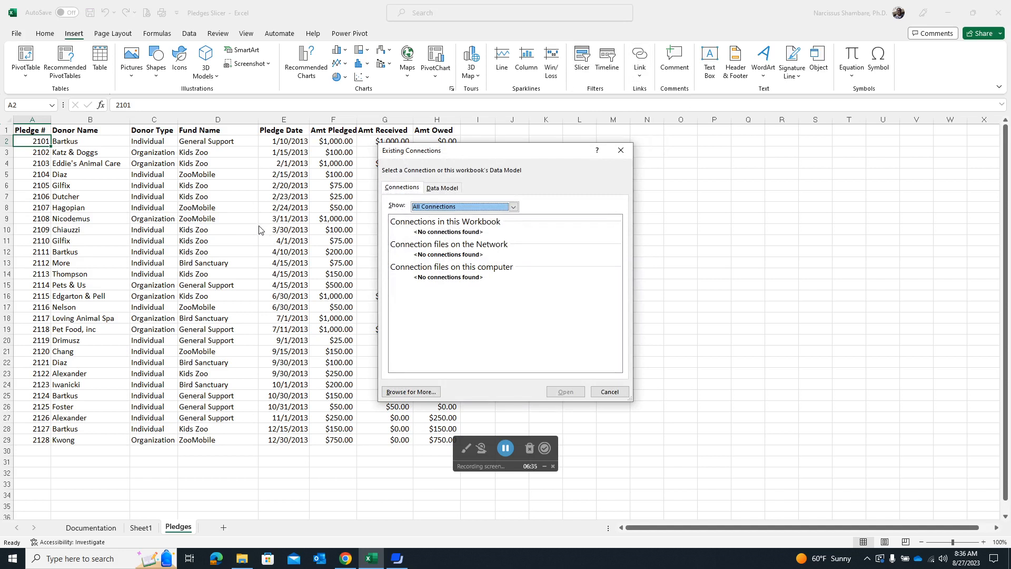
{"action": "left_click", "coordinate": [609, 391]}
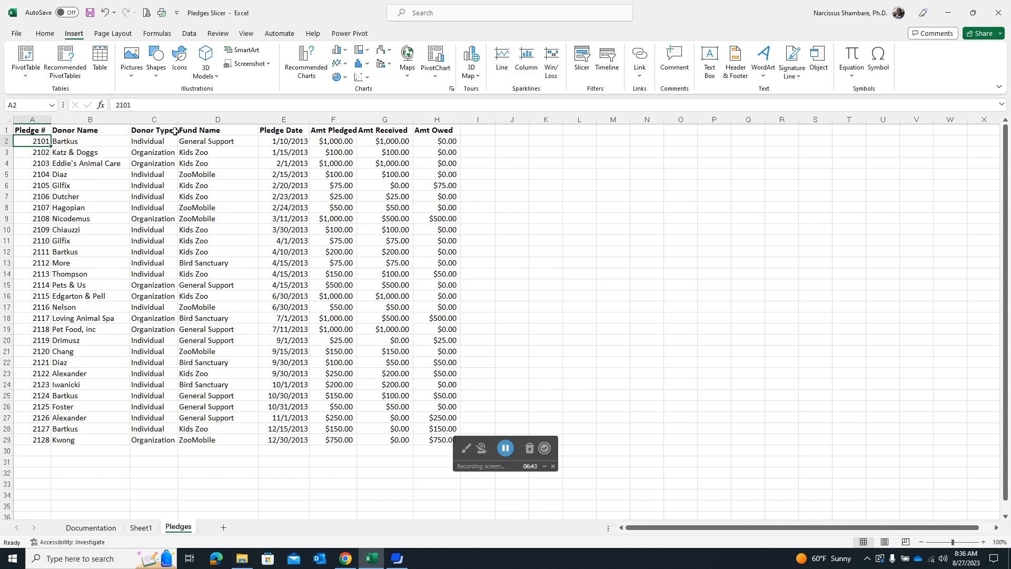
{"action": "left_click", "coordinate": [99, 59]}
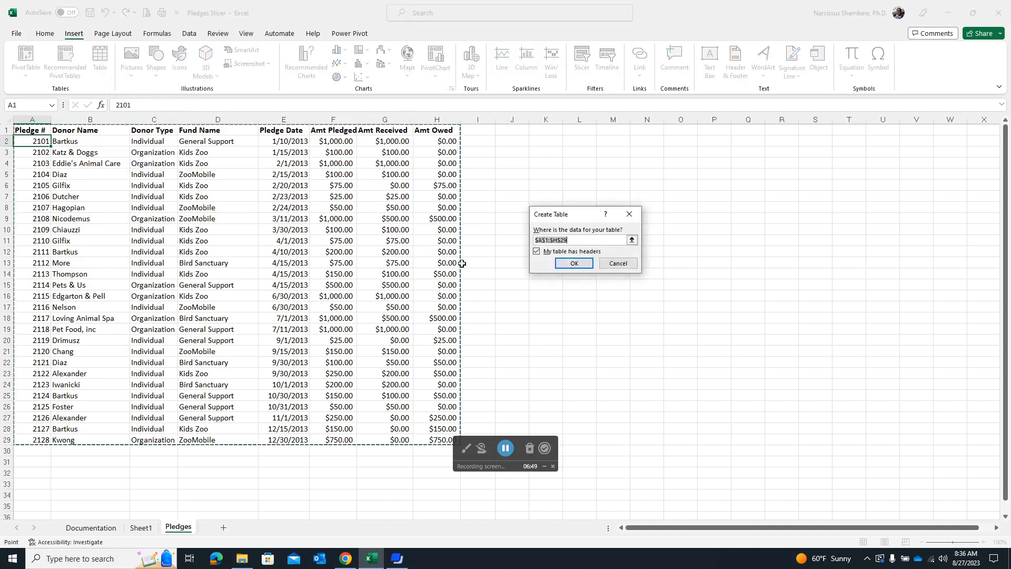
{"action": "left_click", "coordinate": [577, 264]}
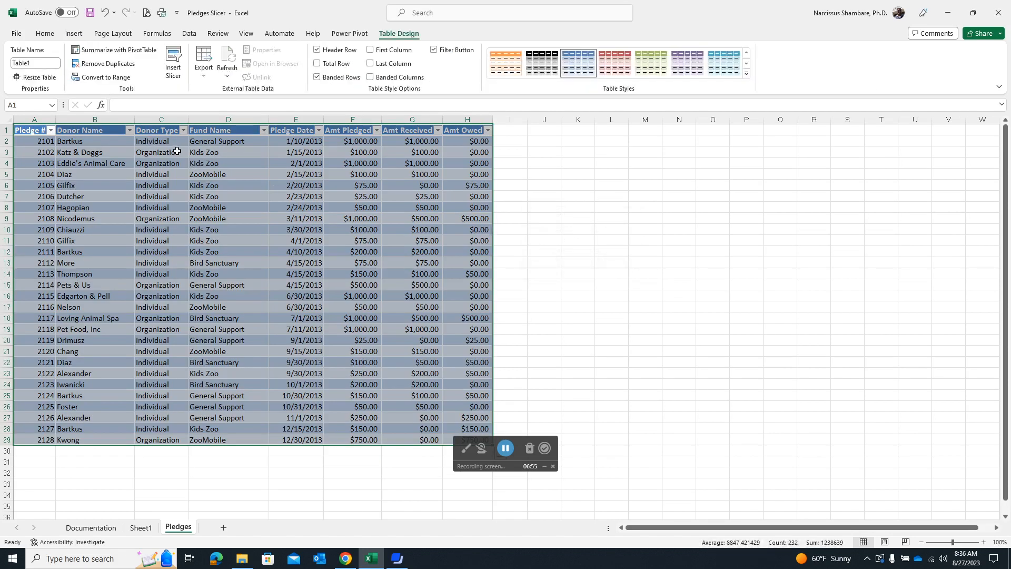
Insert Donor Type, Fund Name and Pledge Date slicers for the pledges table.
{"action": "left_click", "coordinate": [155, 142]}
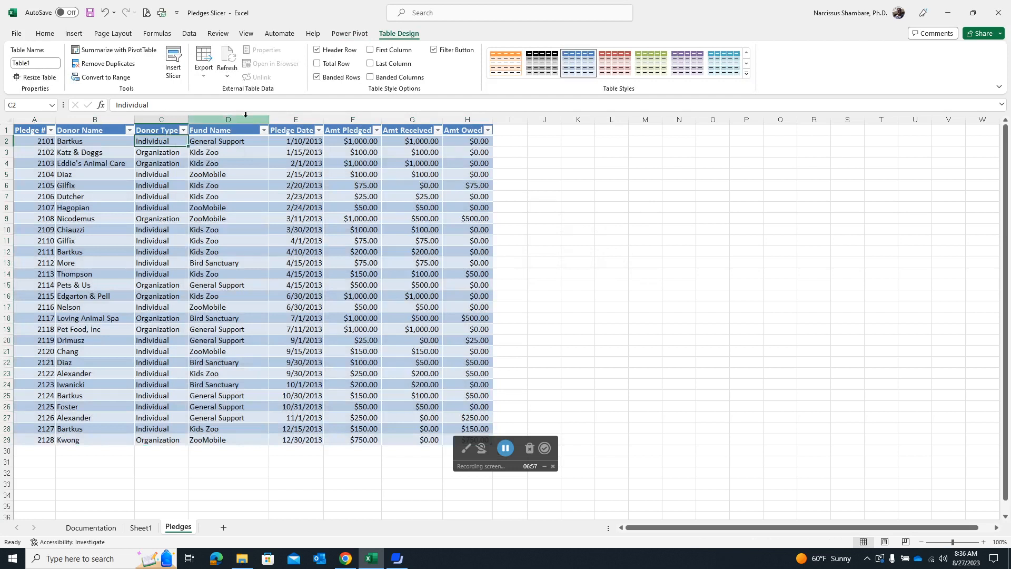
{"action": "left_click", "coordinate": [74, 35]}
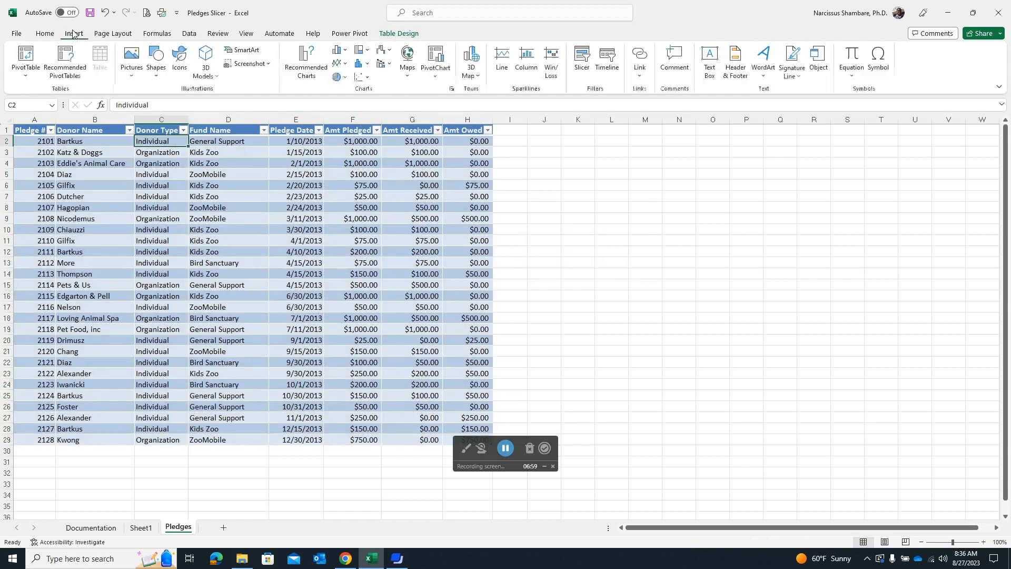
{"action": "left_click", "coordinate": [581, 62]}
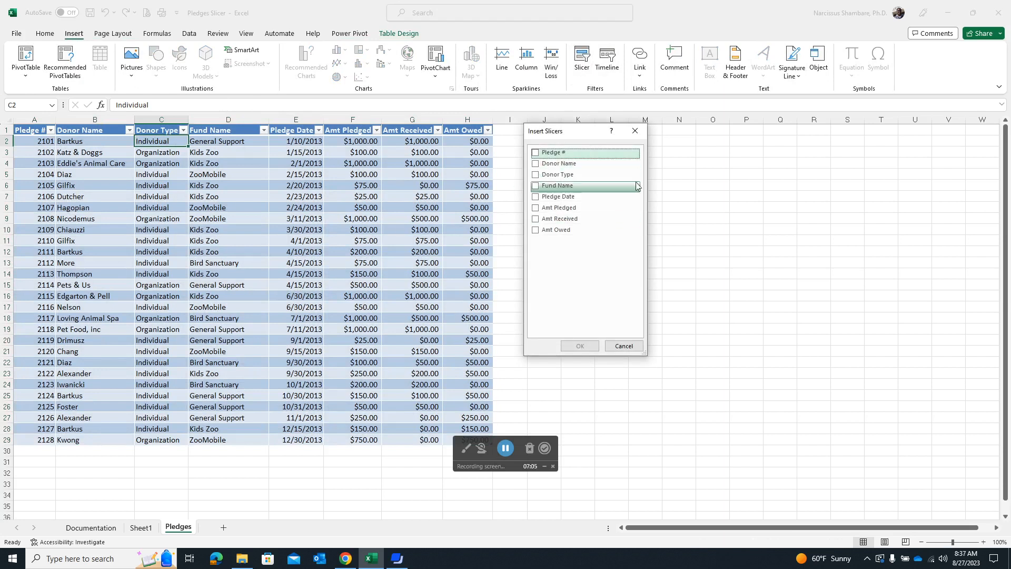
{"action": "left_click", "coordinate": [535, 176]}
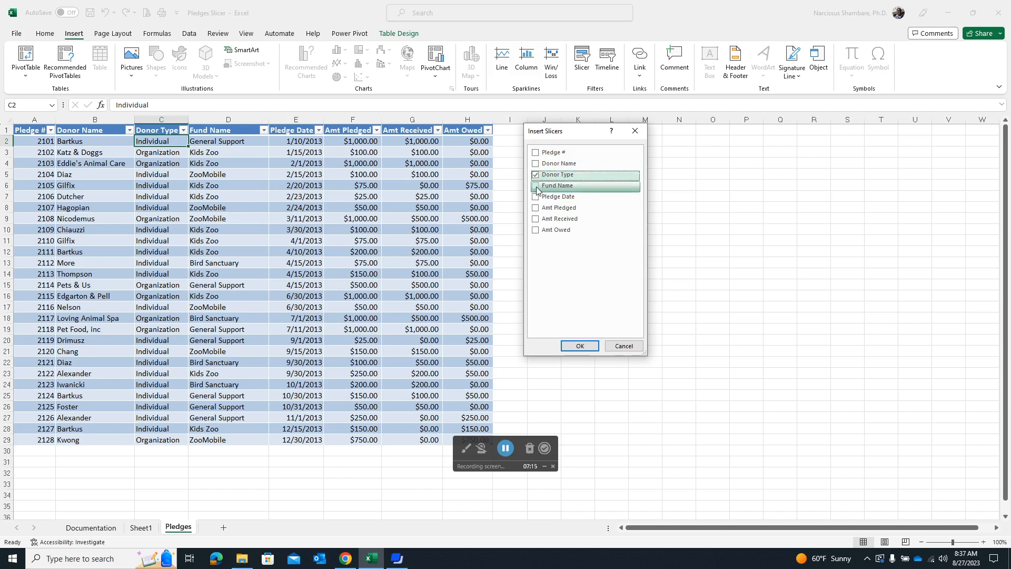
{"action": "left_click", "coordinate": [537, 189]}
{"action": "left_click", "coordinate": [537, 198]}
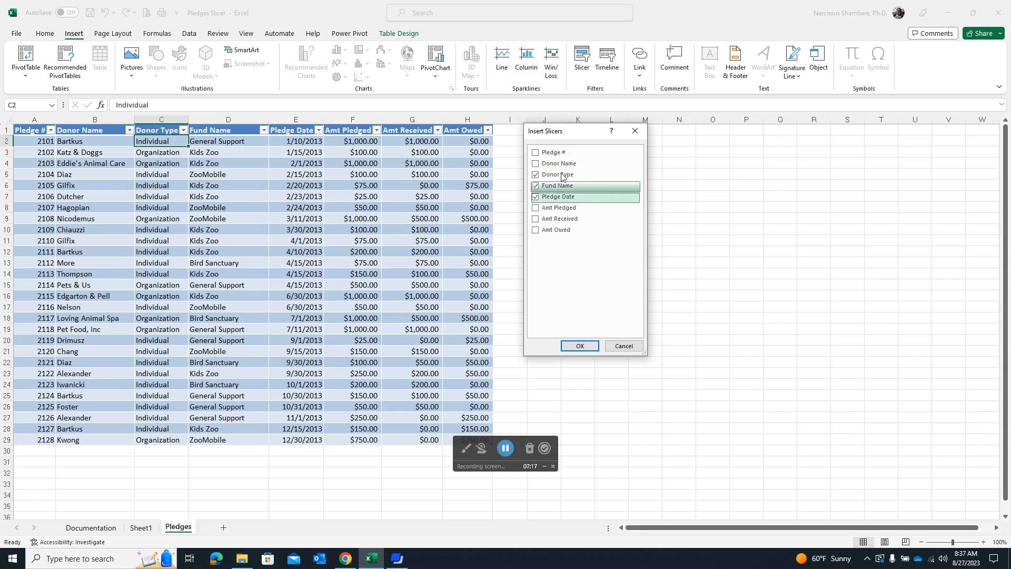
{"action": "left_click", "coordinate": [580, 346]}
Arrange the Donor Type, Fund Name and Pledge Date slicers in a row beside the pledges table.
{"action": "left_click_drag", "start_coordinate": [492, 233], "coordinate": [585, 142]}
{"action": "left_click_drag", "start_coordinate": [511, 259], "coordinate": [690, 138]}
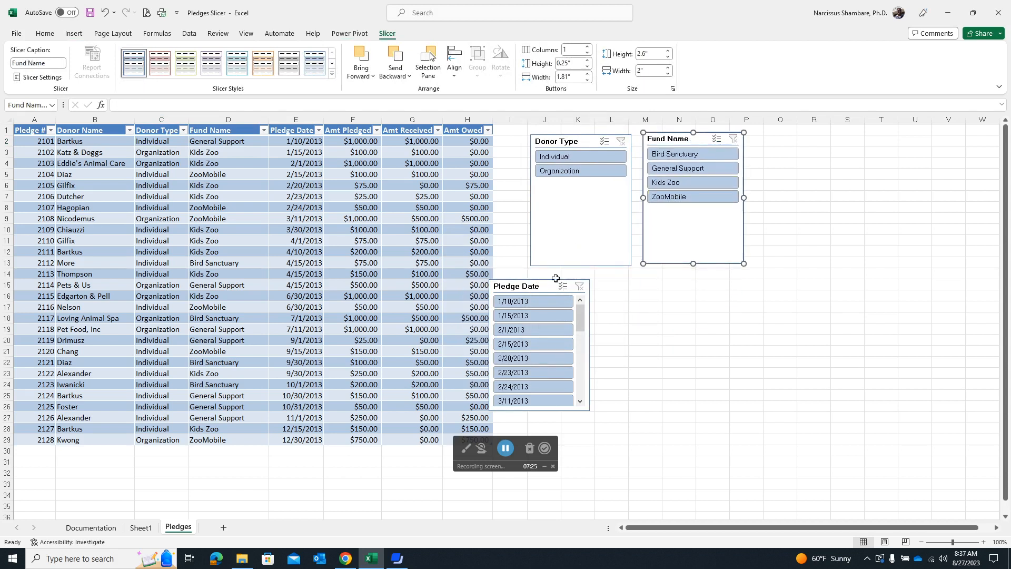
{"action": "left_click_drag", "start_coordinate": [542, 287], "coordinate": [816, 139]}
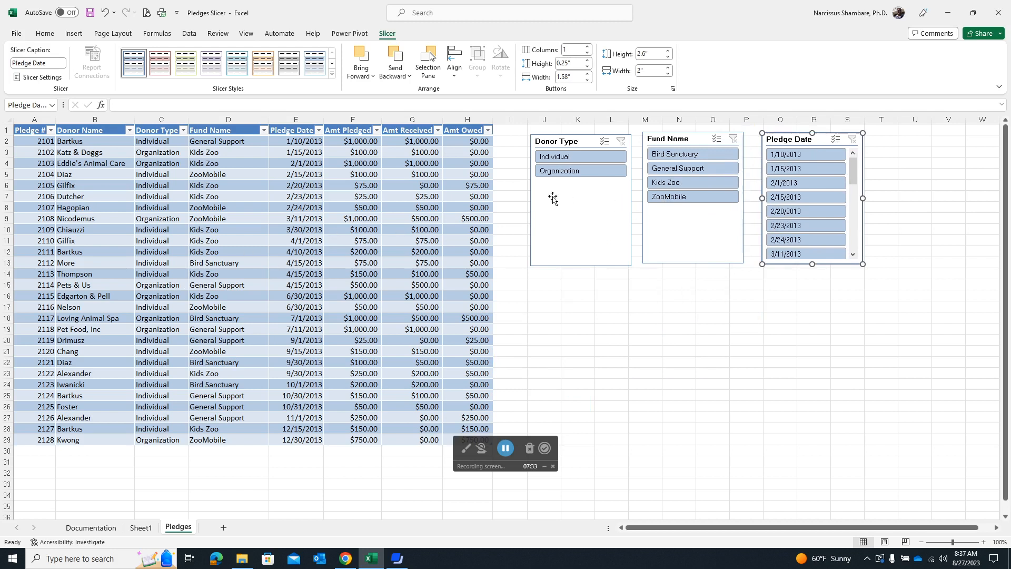
Use the slicers to filter the table by Organization with Bird Sanctuary, Kids Zoo and ZooMobile in turn, and switch the donor type to Individual.
{"action": "left_click", "coordinate": [577, 176]}
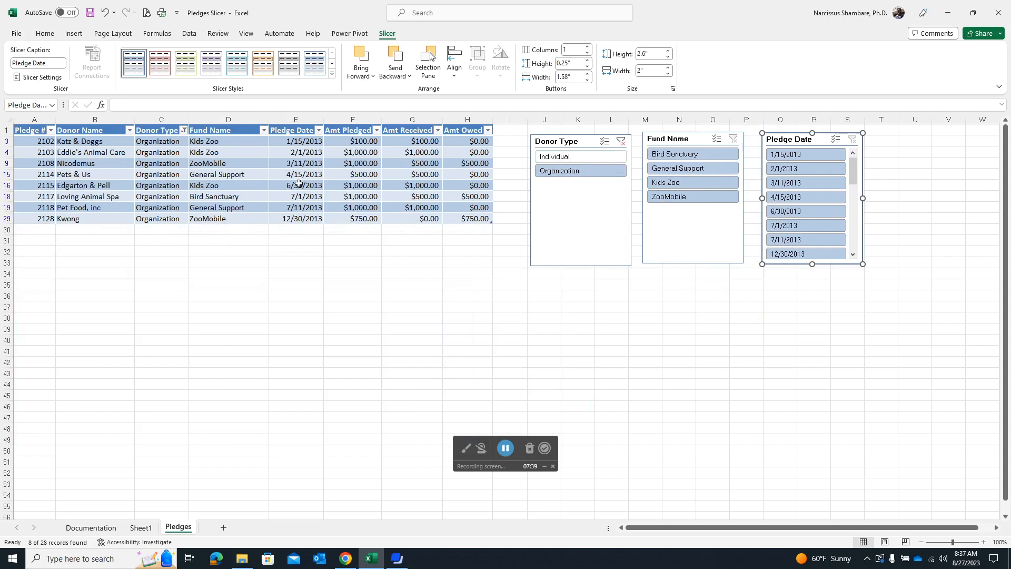
{"action": "left_click", "coordinate": [674, 154]}
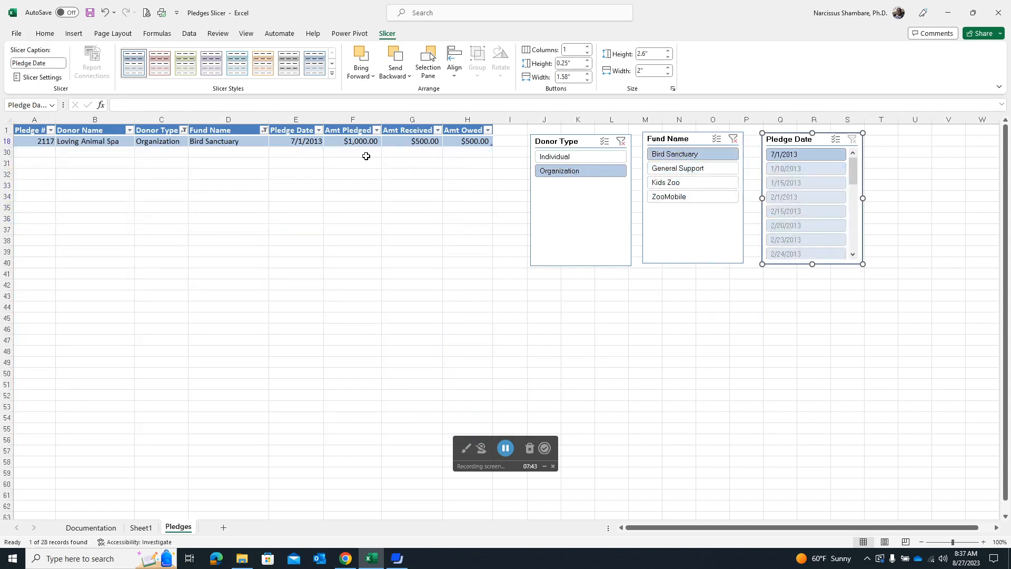
{"action": "left_click", "coordinate": [677, 184]}
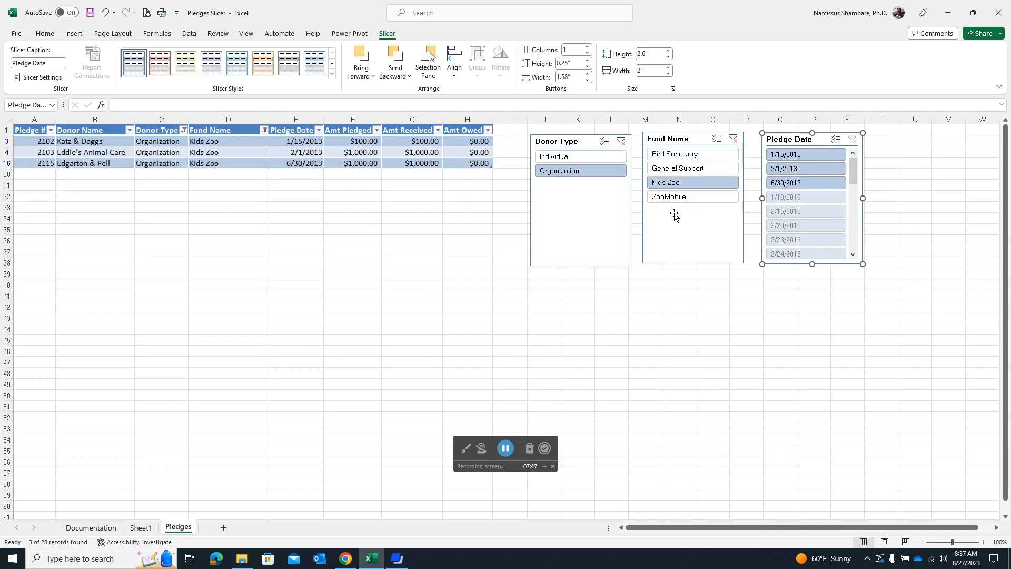
{"action": "left_click", "coordinate": [678, 199]}
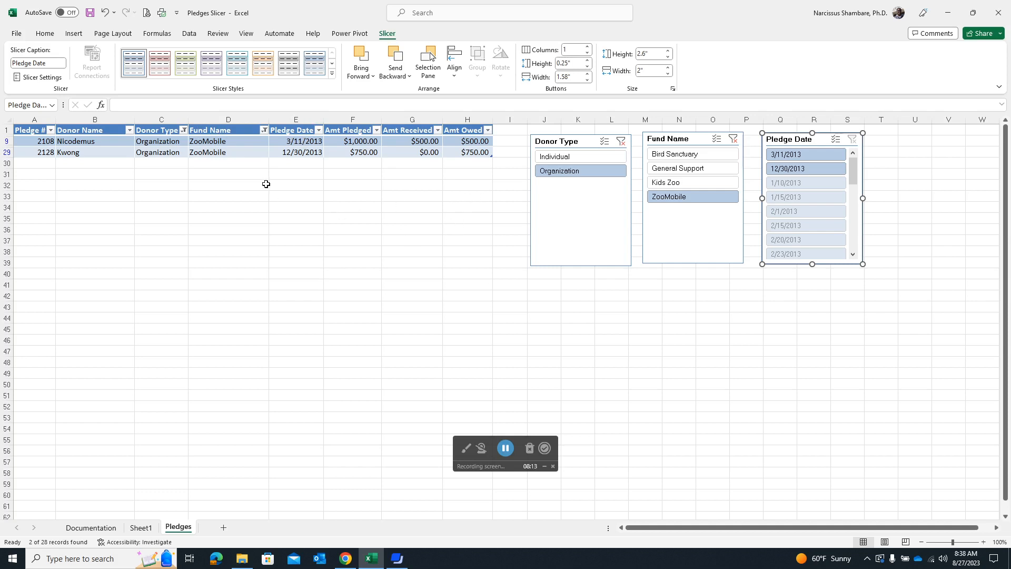
{"action": "left_click", "coordinate": [573, 154]}
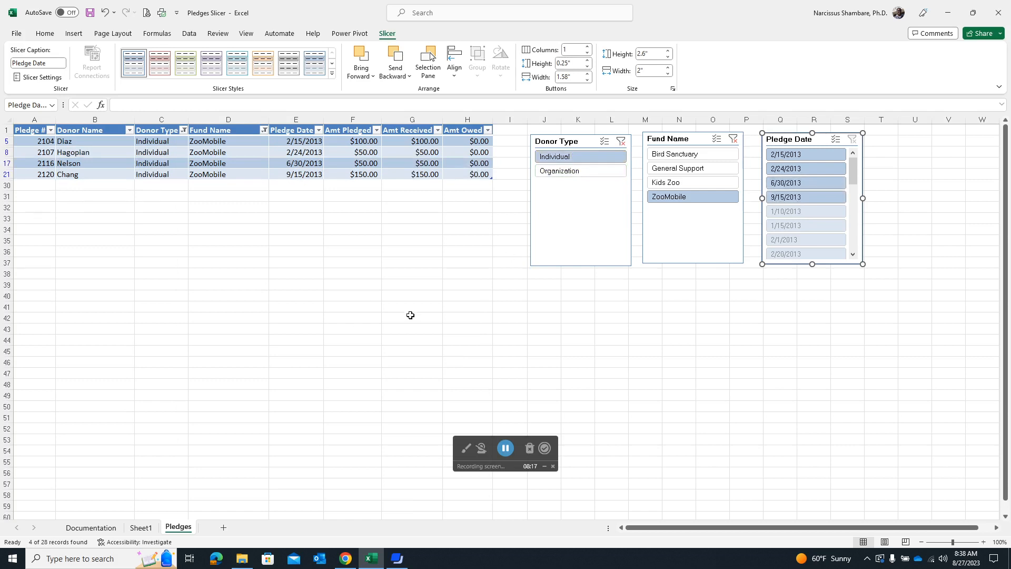